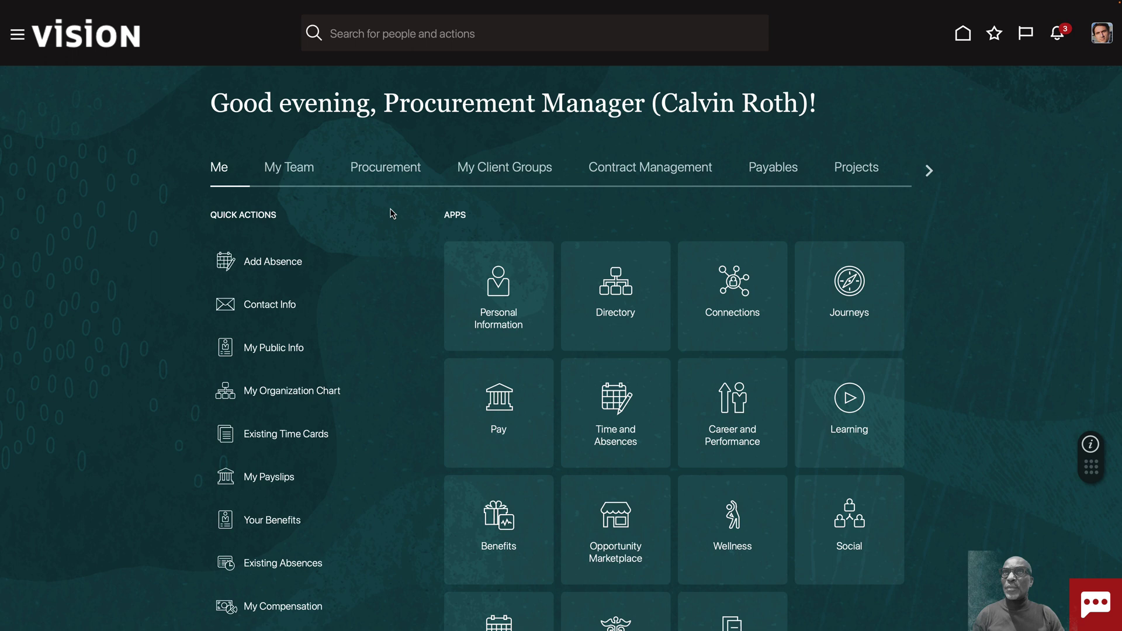
Open Self Service Procurement from the Procurement tab and browse its featured categories
click(386, 173)
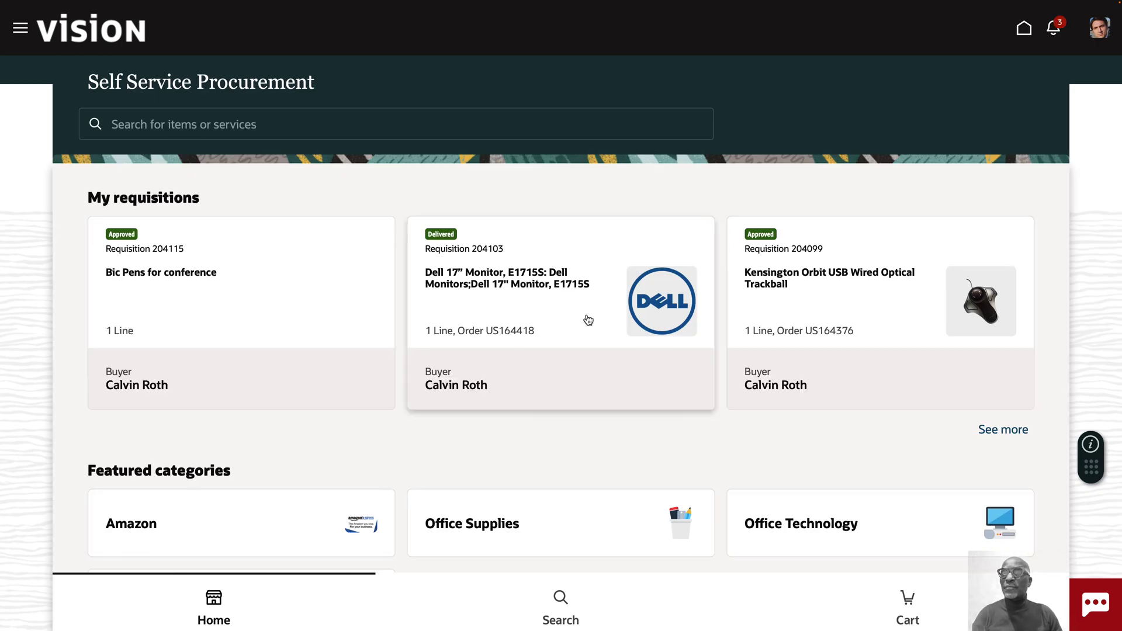
scroll(584, 397, down, 3)
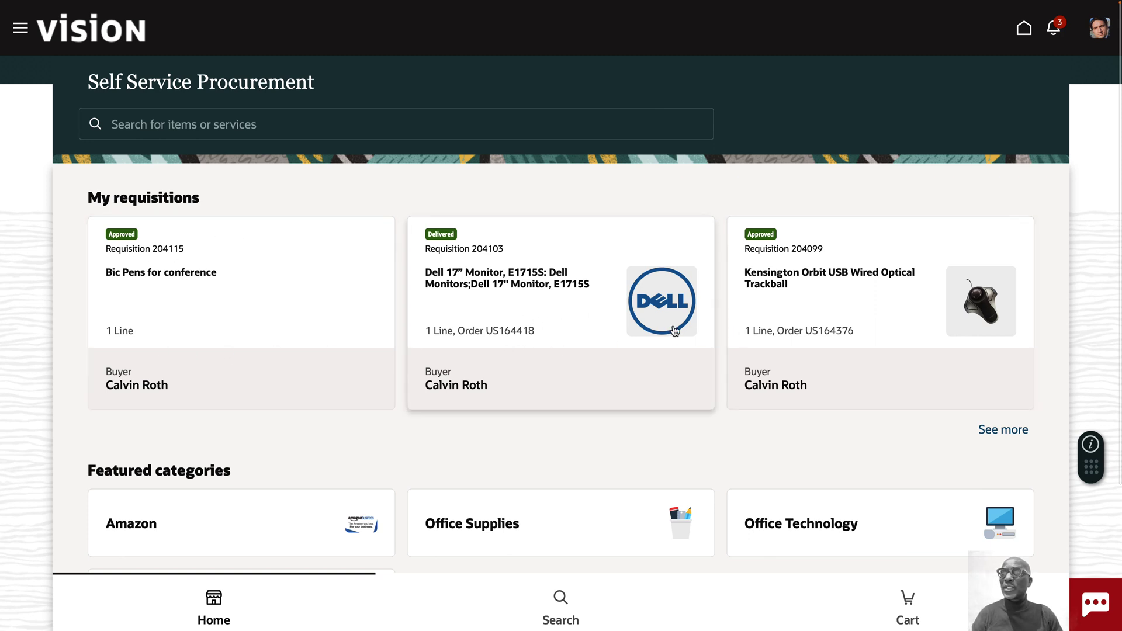
scroll(543, 348, down, 1)
scroll(543, 348, down, 3)
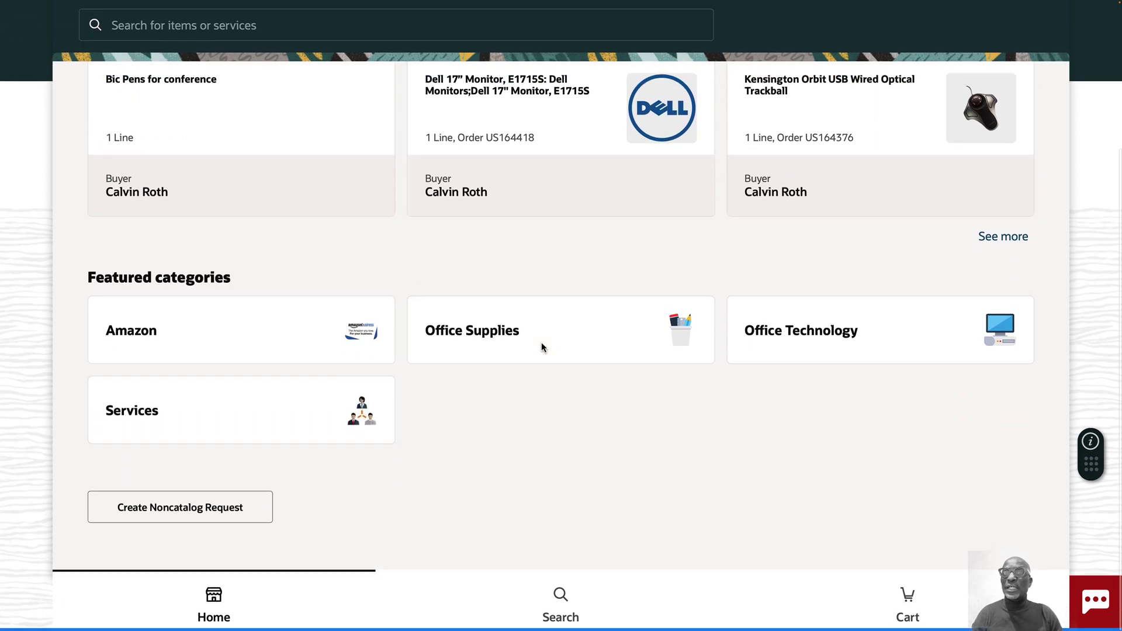
scroll(542, 344, up, 3)
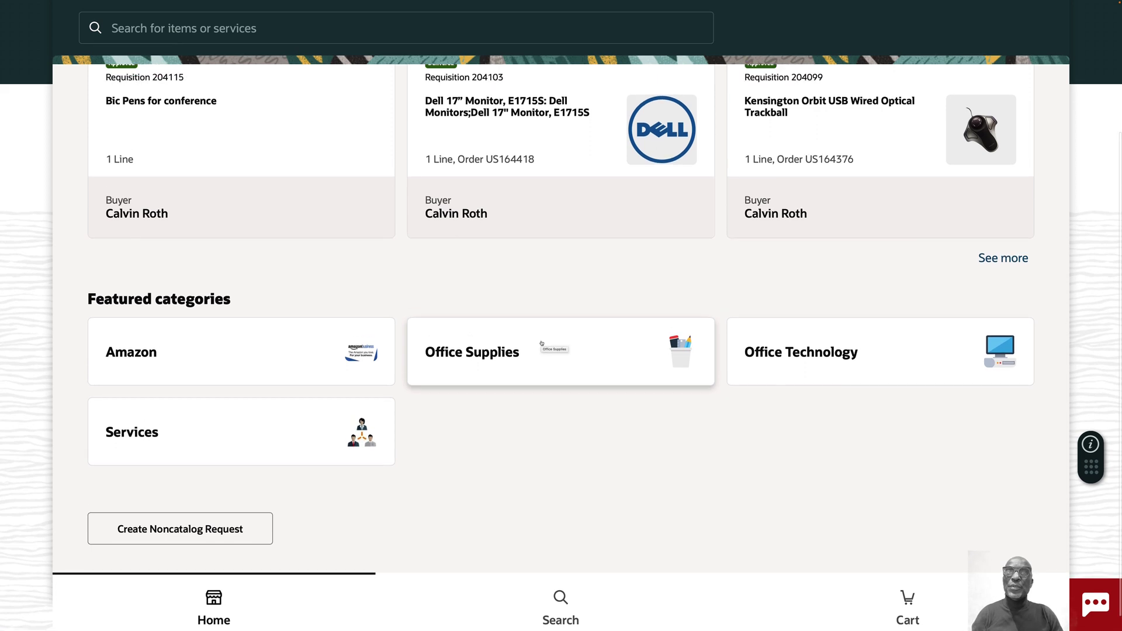
scroll(542, 344, up, 1)
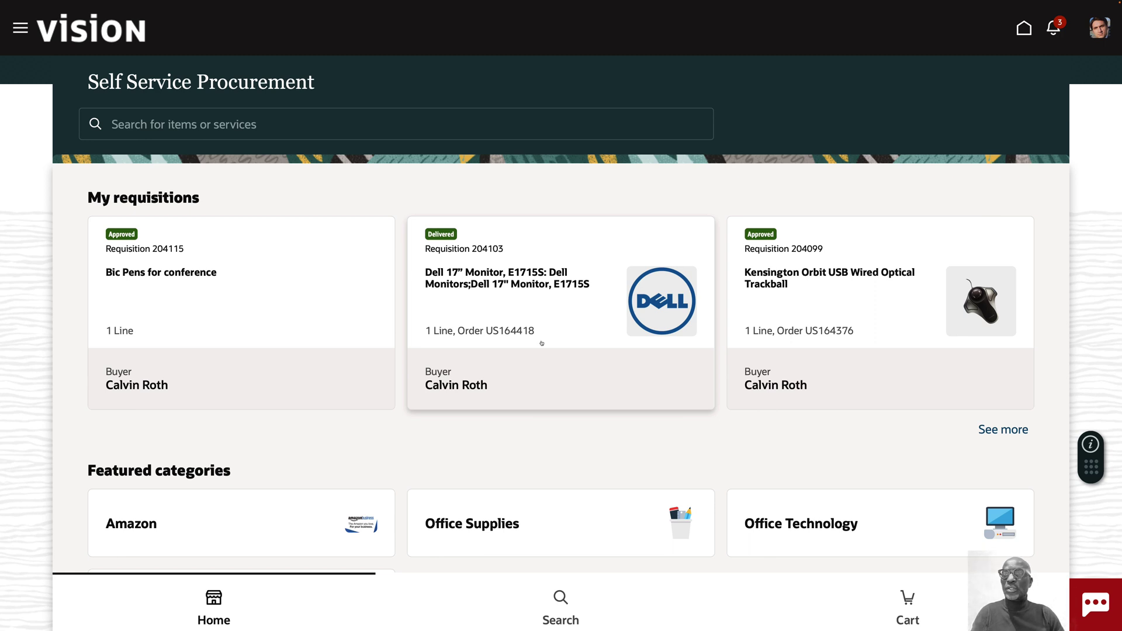
Search for Netbook and add the 10" Netbook ($349.00) to the cart
click(308, 128)
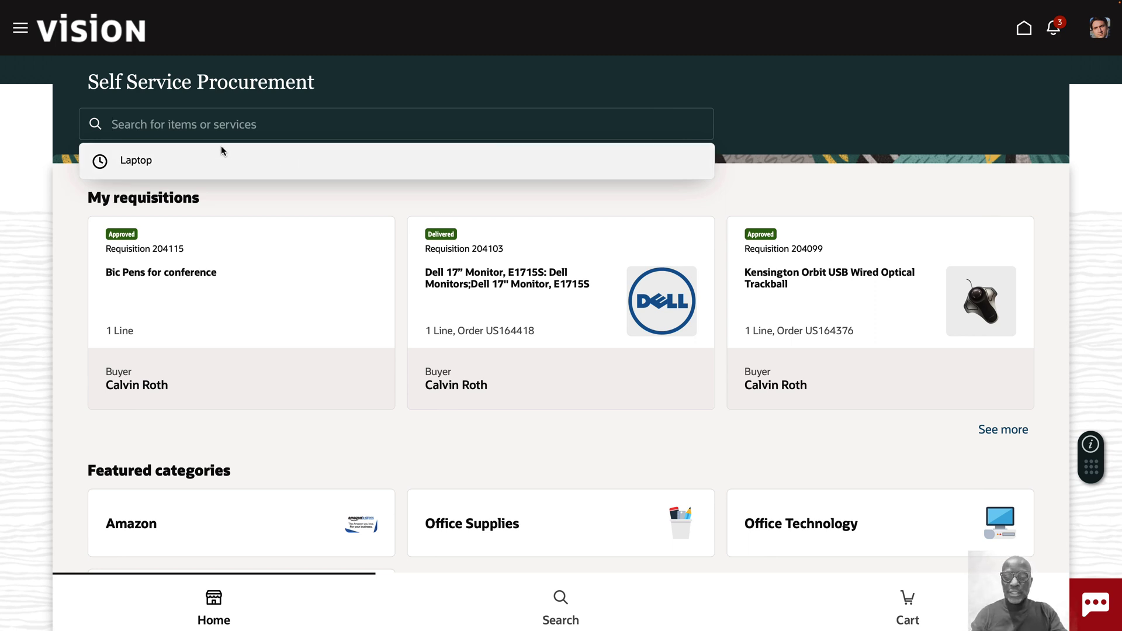
text(Net)
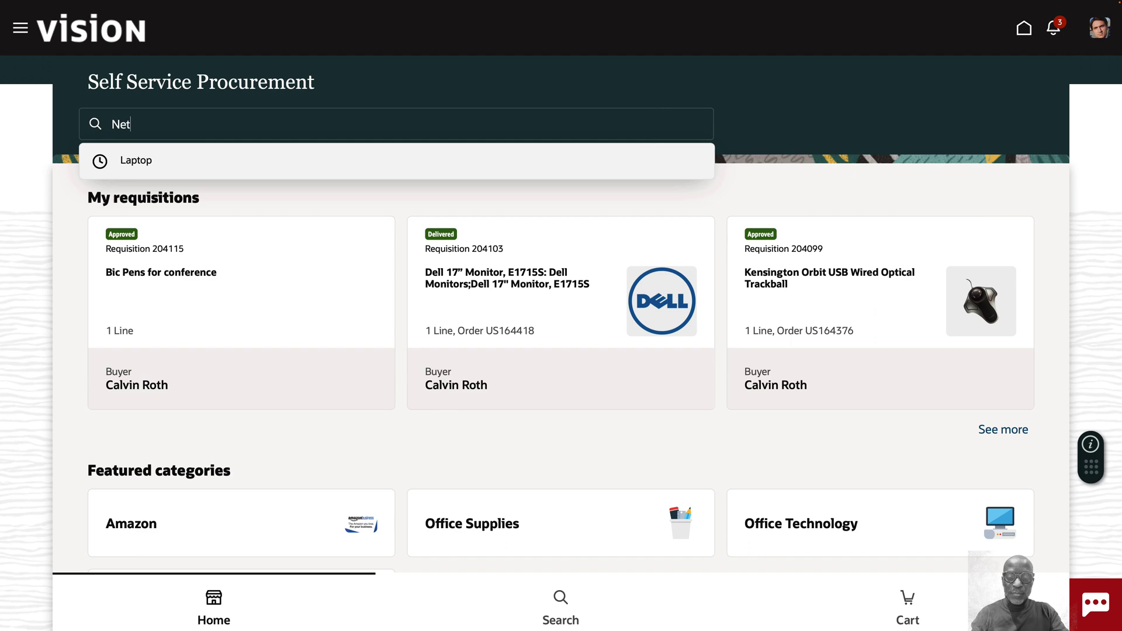
text(book)
key(Return)
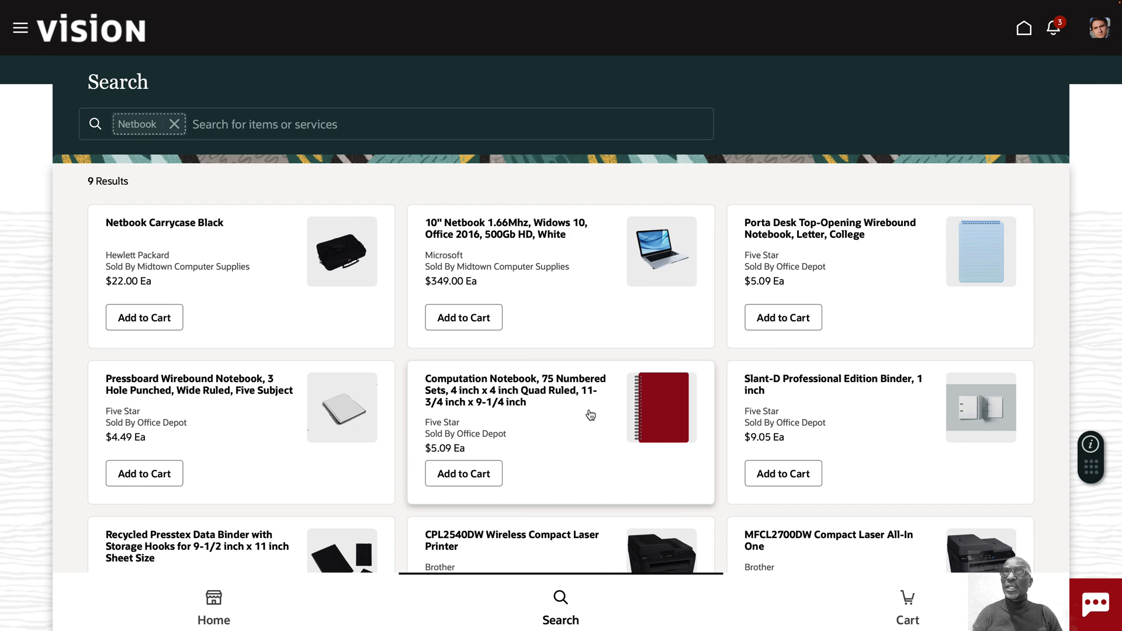
scroll(590, 415, down, 2)
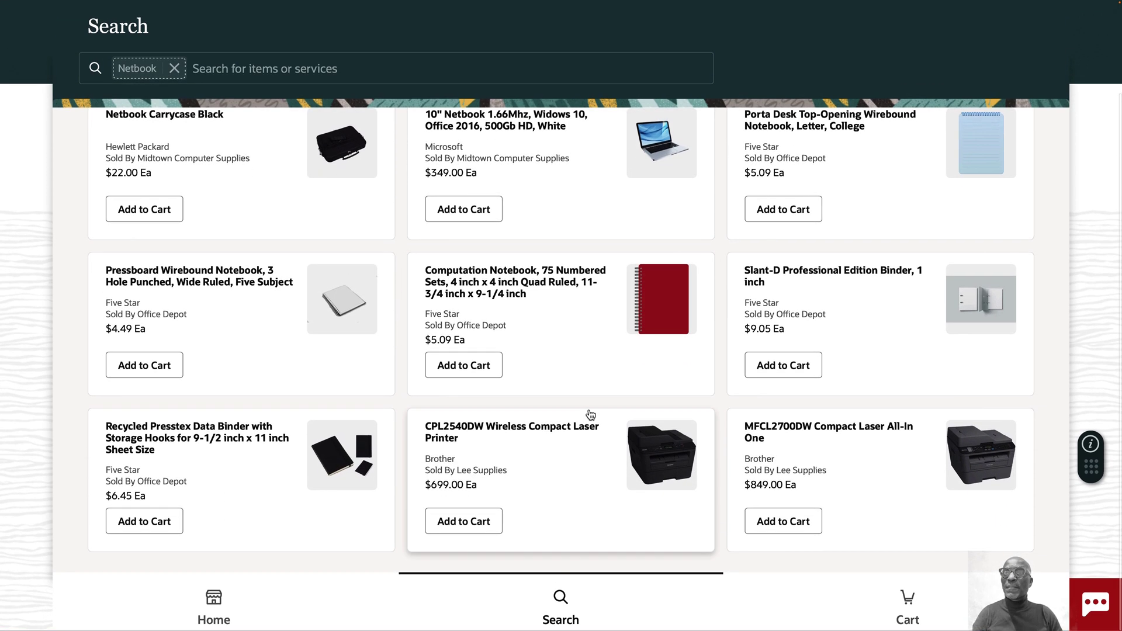
scroll(591, 415, up, 2)
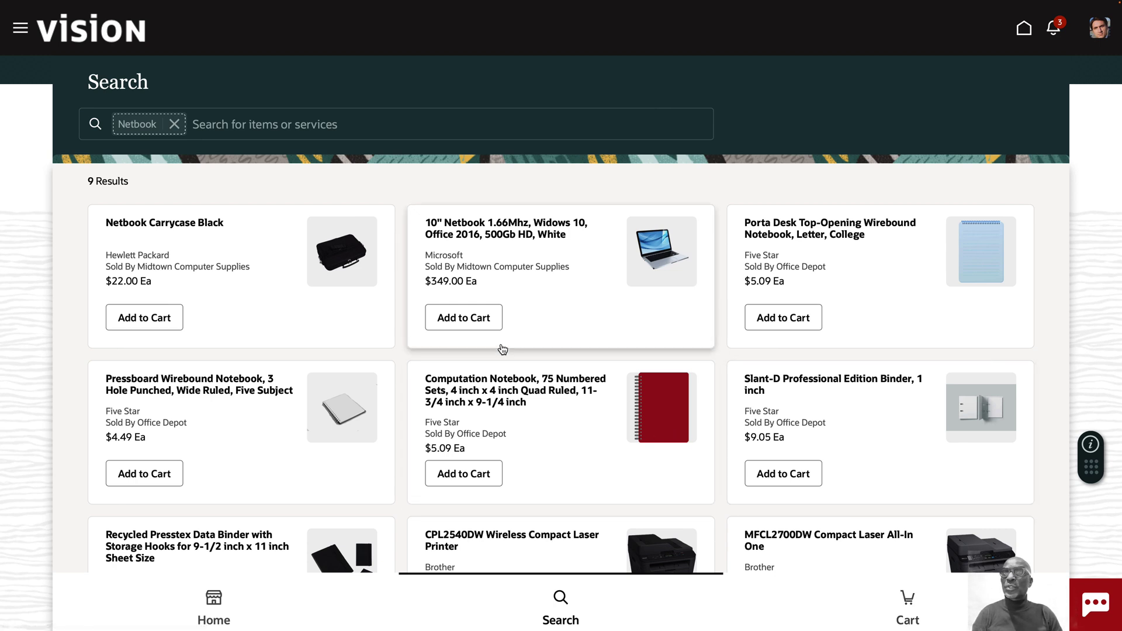
click(462, 322)
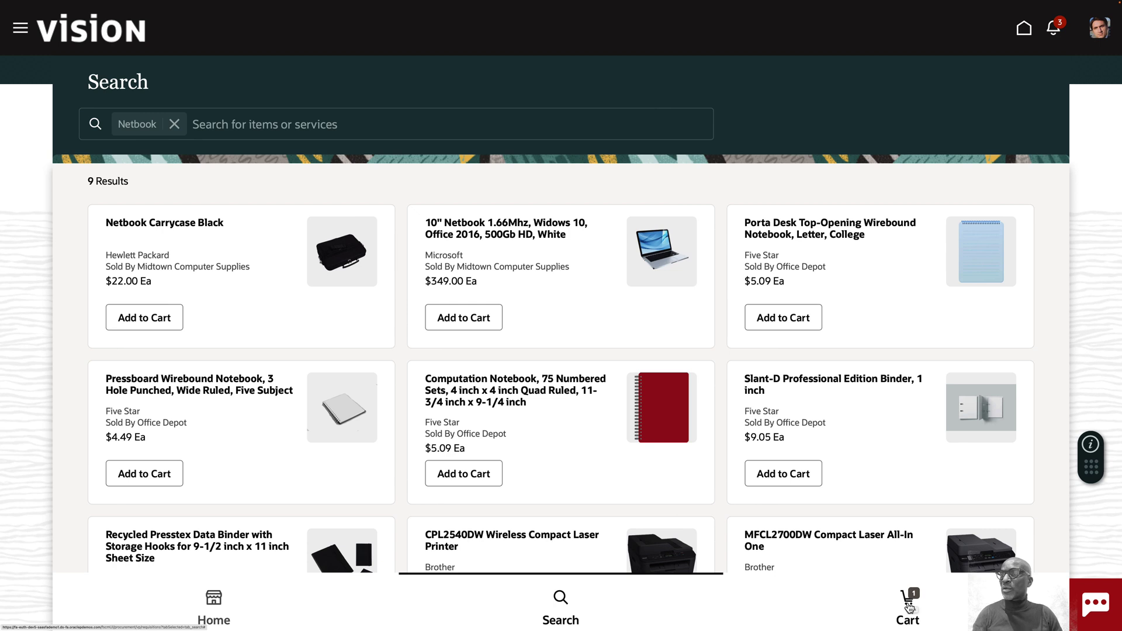
Open the cart to review the 10" Netbook line and $349.00 requisition summary
click(910, 609)
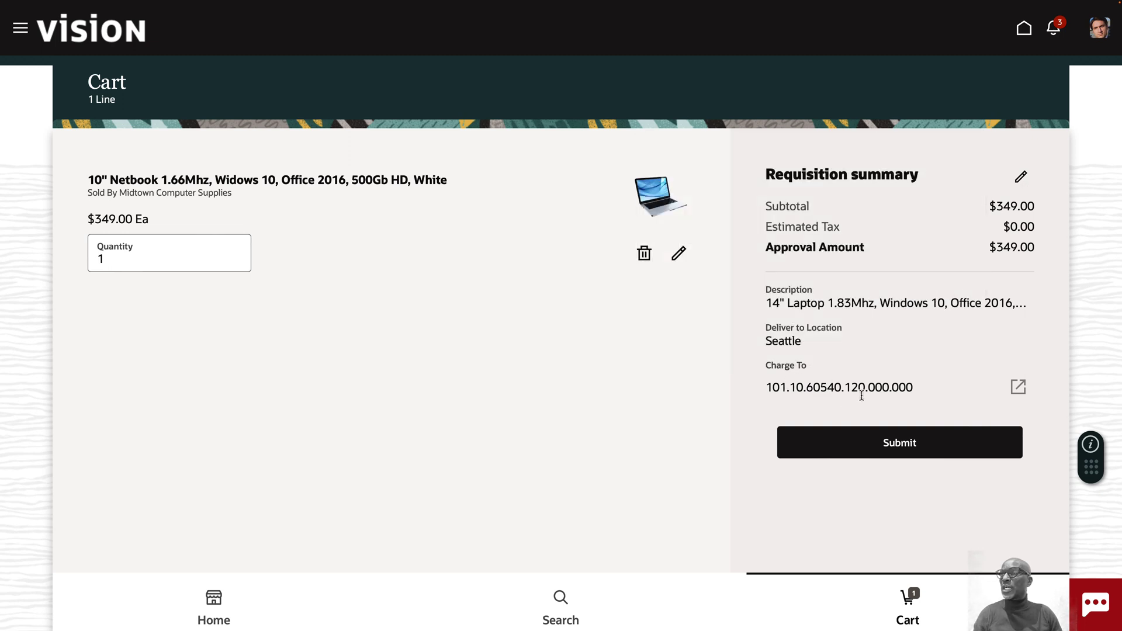
mouse_move(932, 390)
Edit the requisition details so it delivers to the Seattle internal location
click(1022, 179)
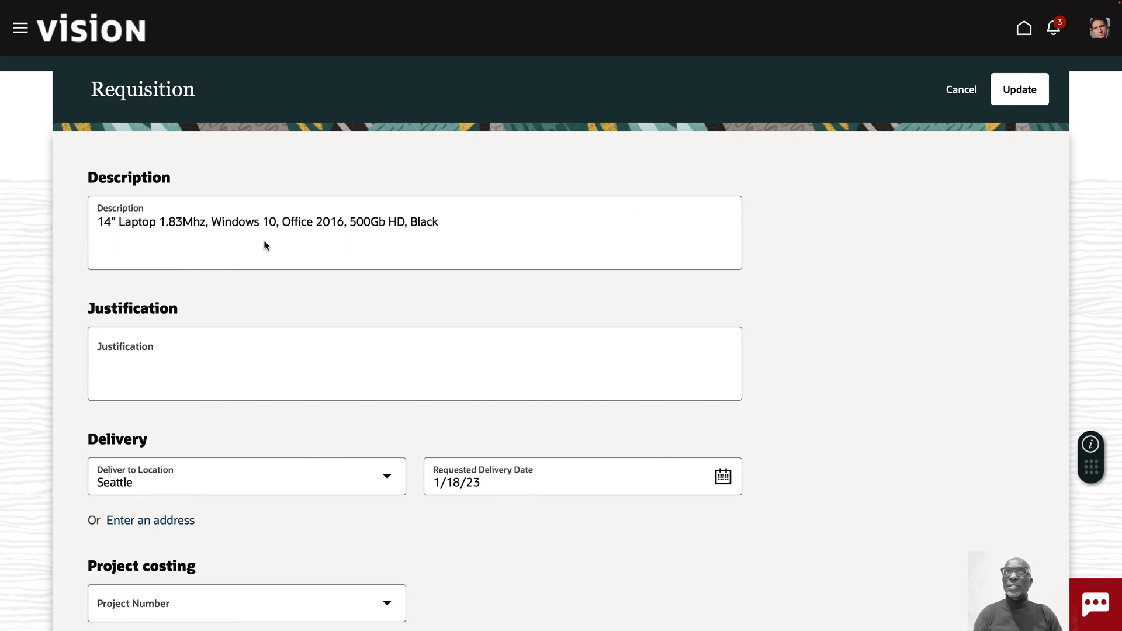
scroll(180, 347, down, 1)
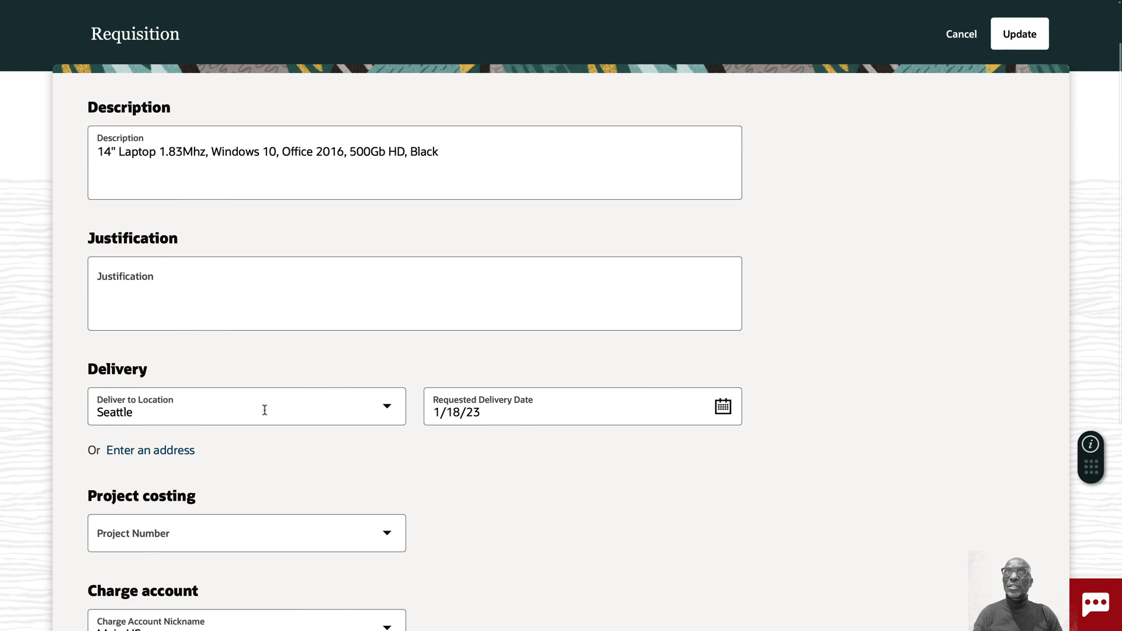
click(386, 411)
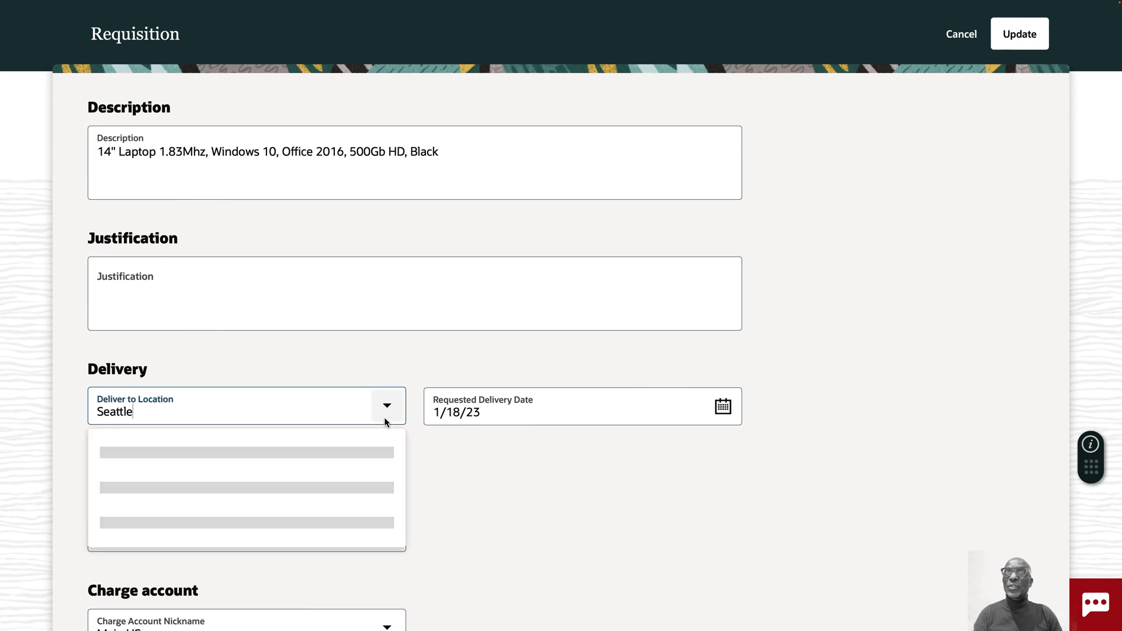
key(BackSpace)
key(BackSpace)
key(BackSpace)
key(BackSpace)
key(BackSpace)
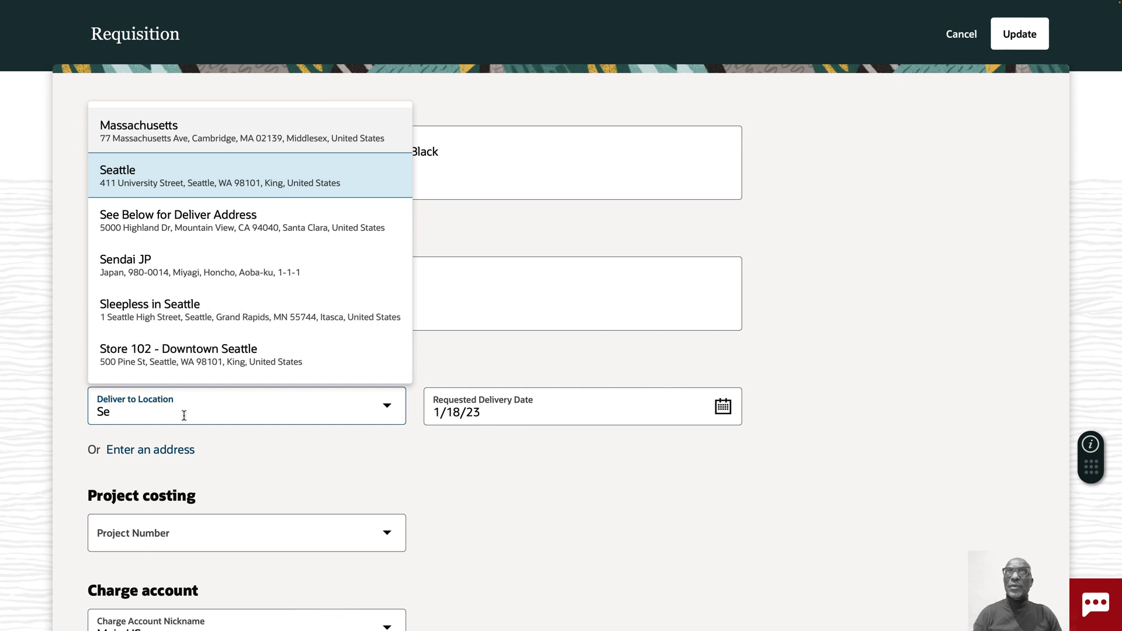
click(201, 175)
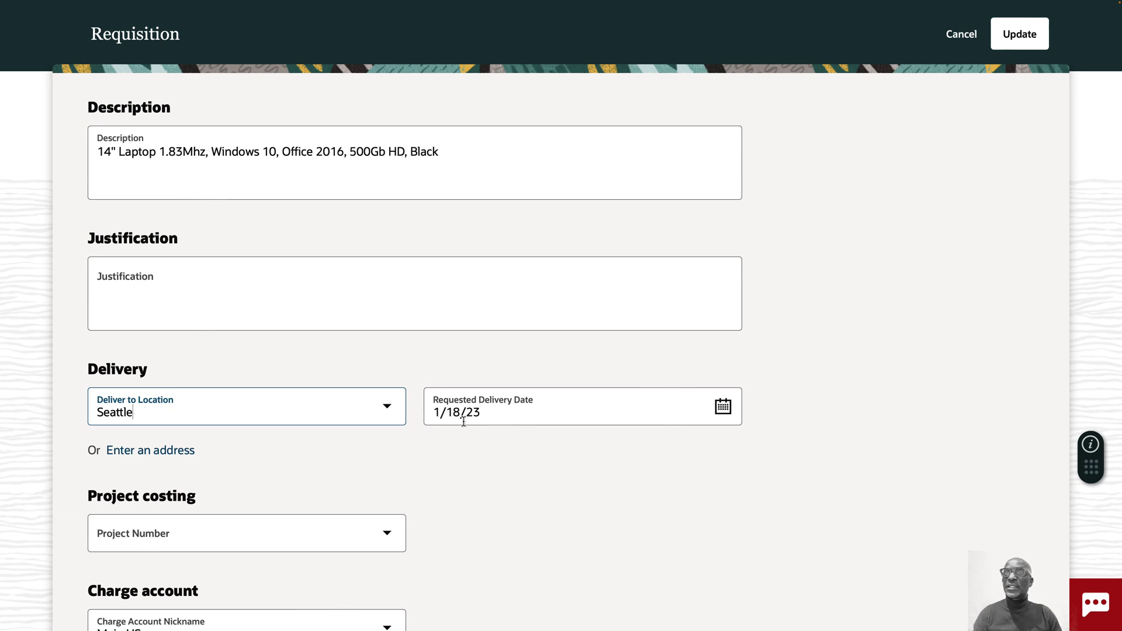
click(169, 450)
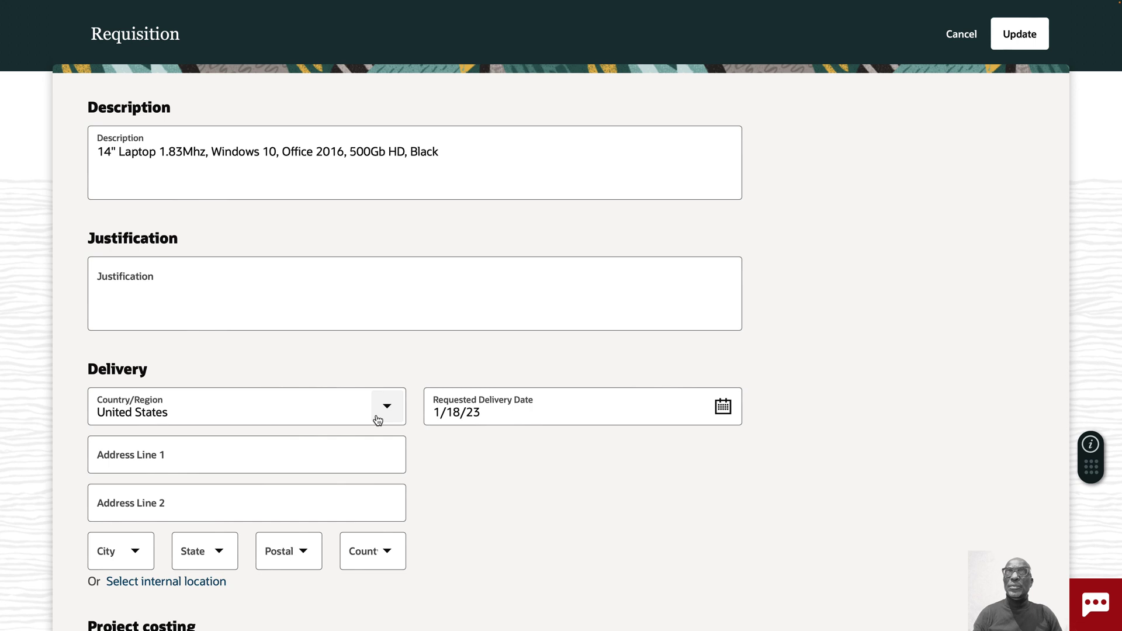
click(175, 583)
click(323, 417)
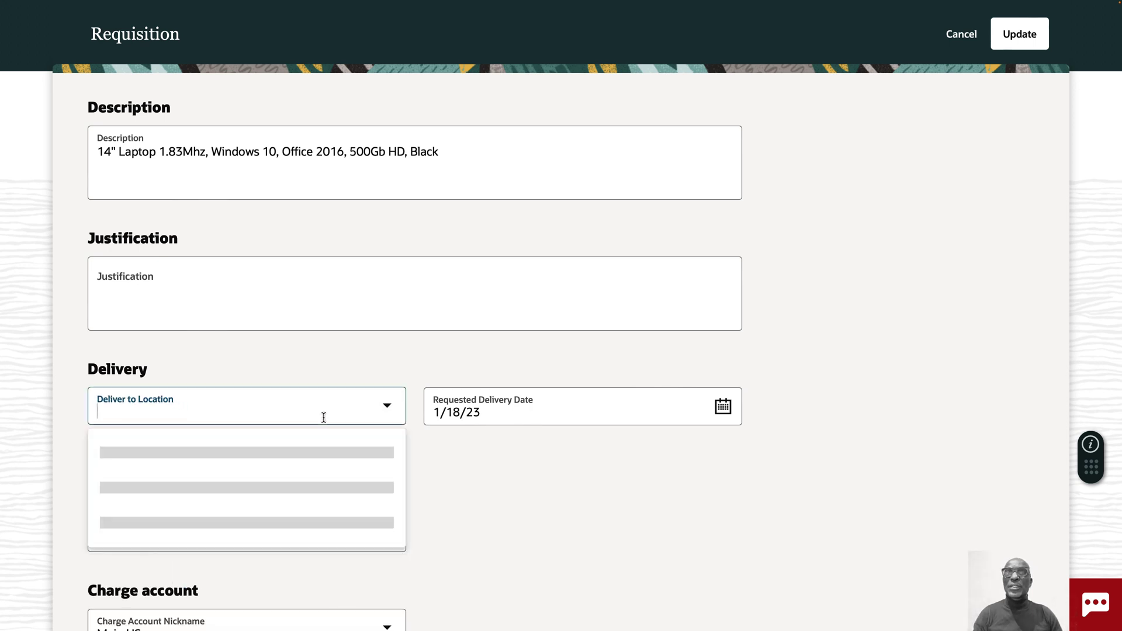
text(Seattle)
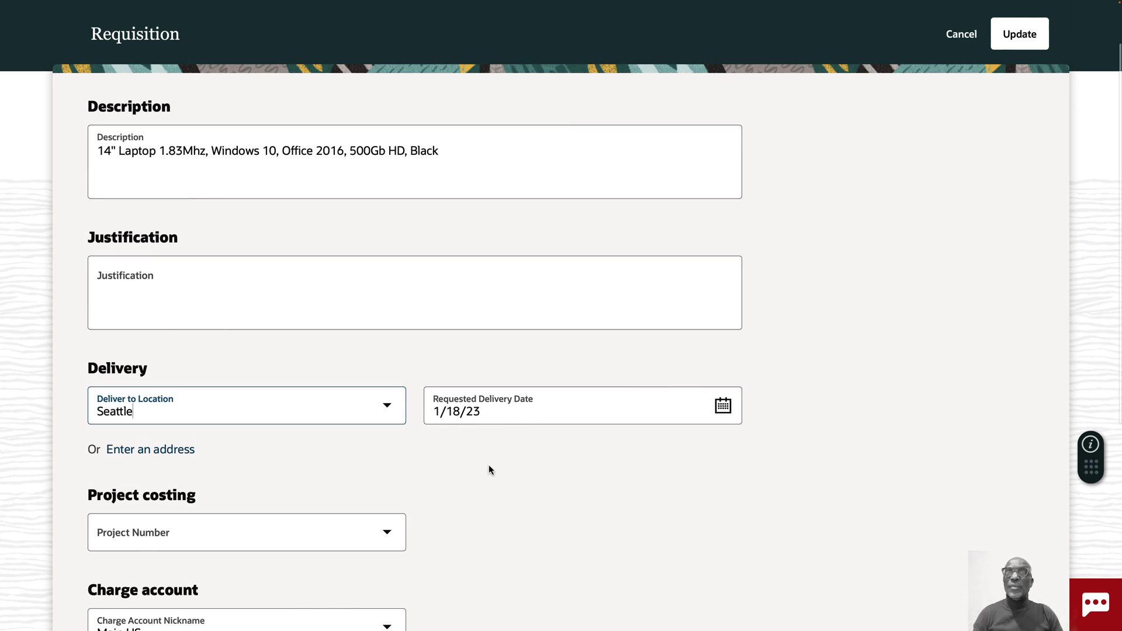
scroll(489, 468, down, 2)
scroll(489, 469, down, 2)
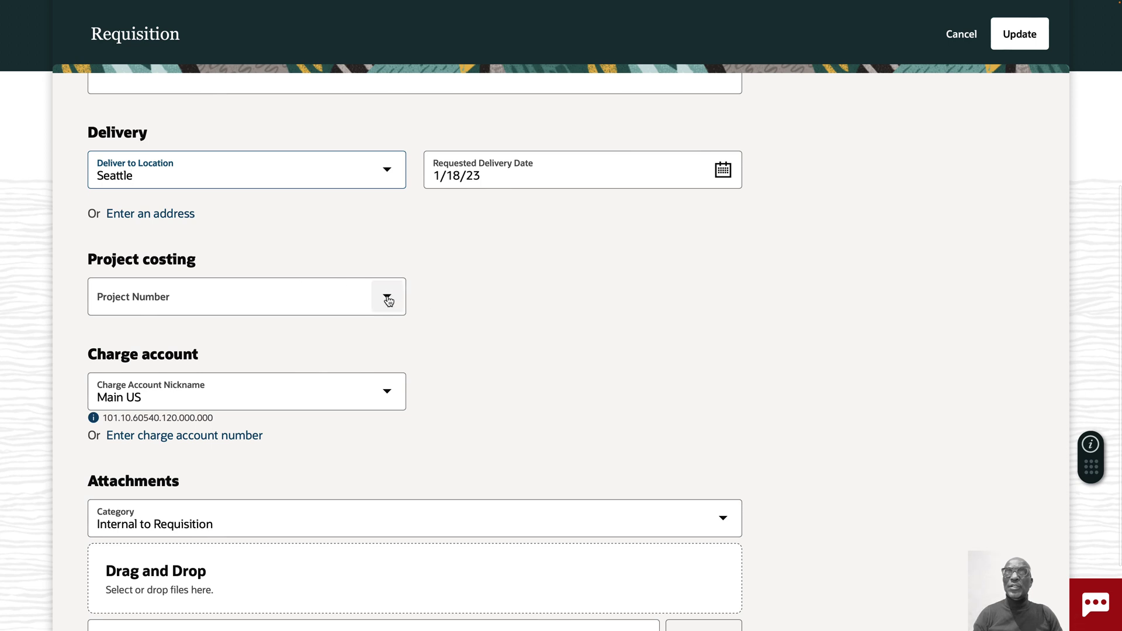
Leave Project Number empty, keep Main US as the charge account, and save the edits
click(388, 299)
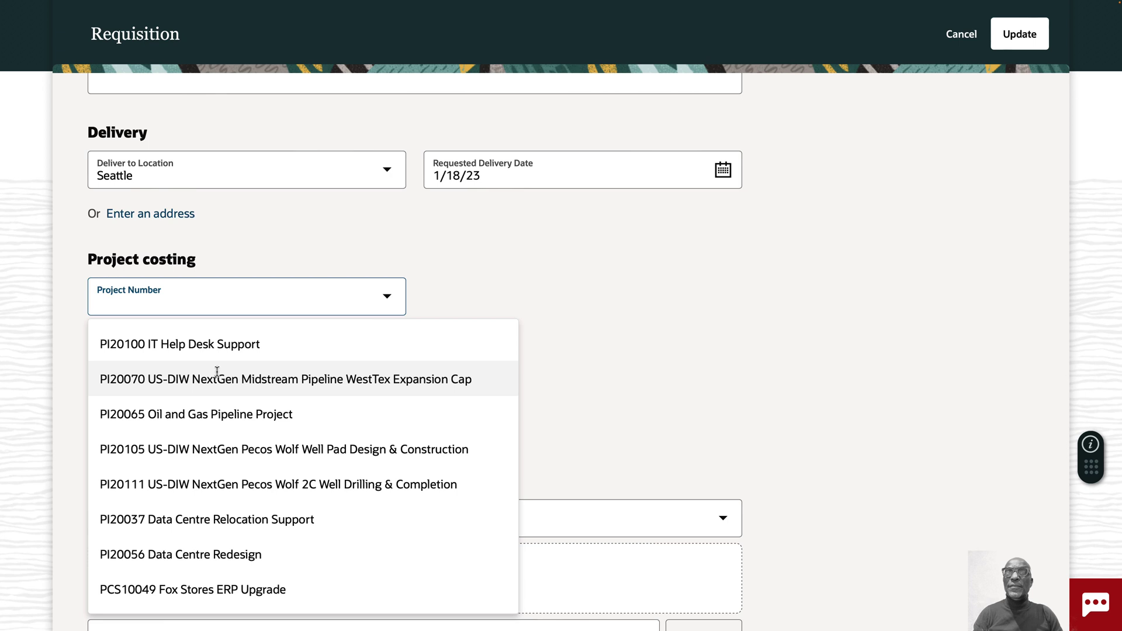
click(449, 299)
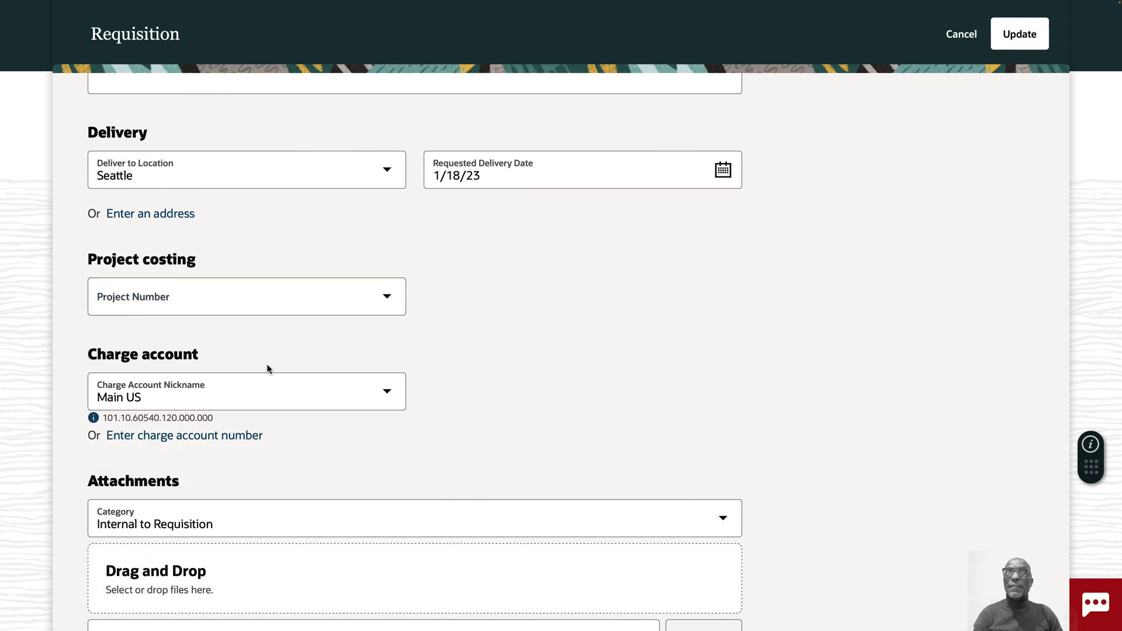
click(388, 393)
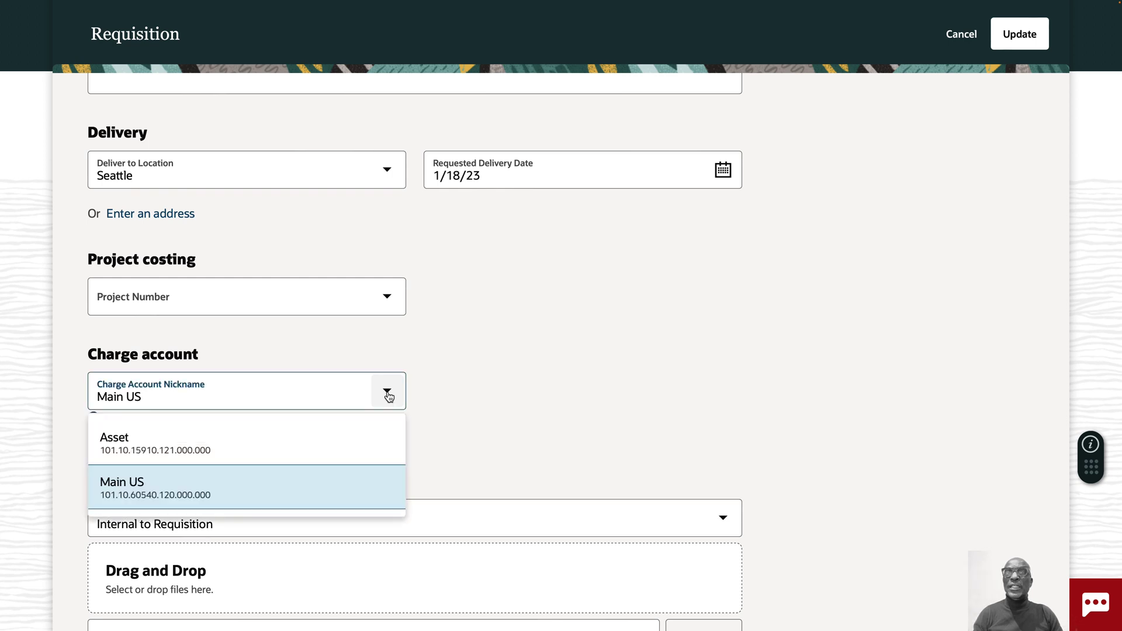
click(497, 391)
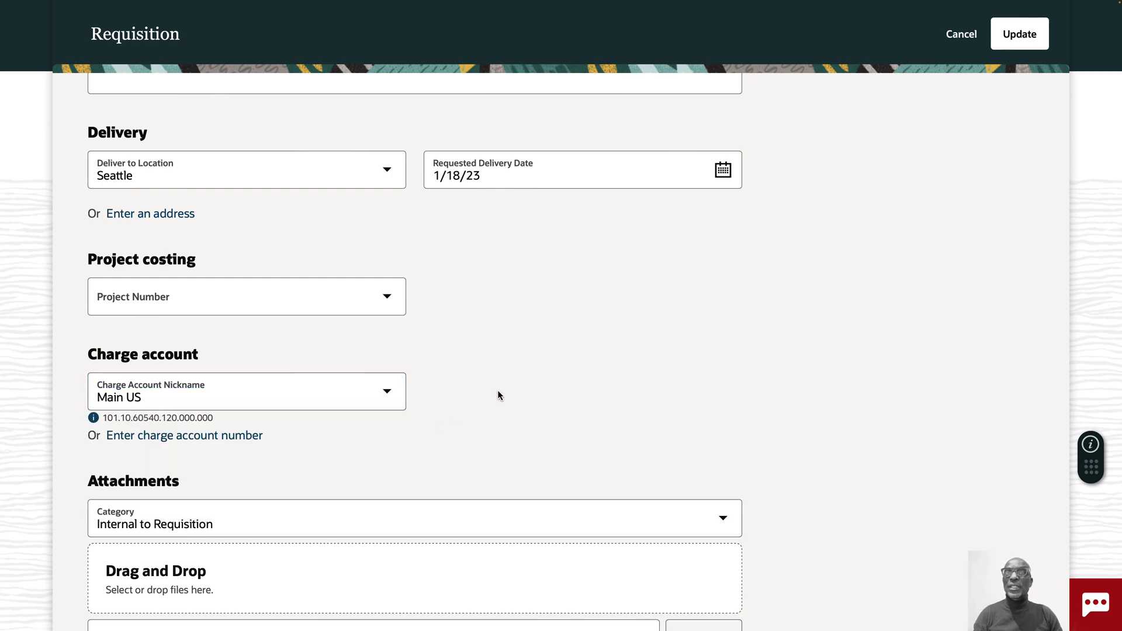
scroll(503, 393, down, 2)
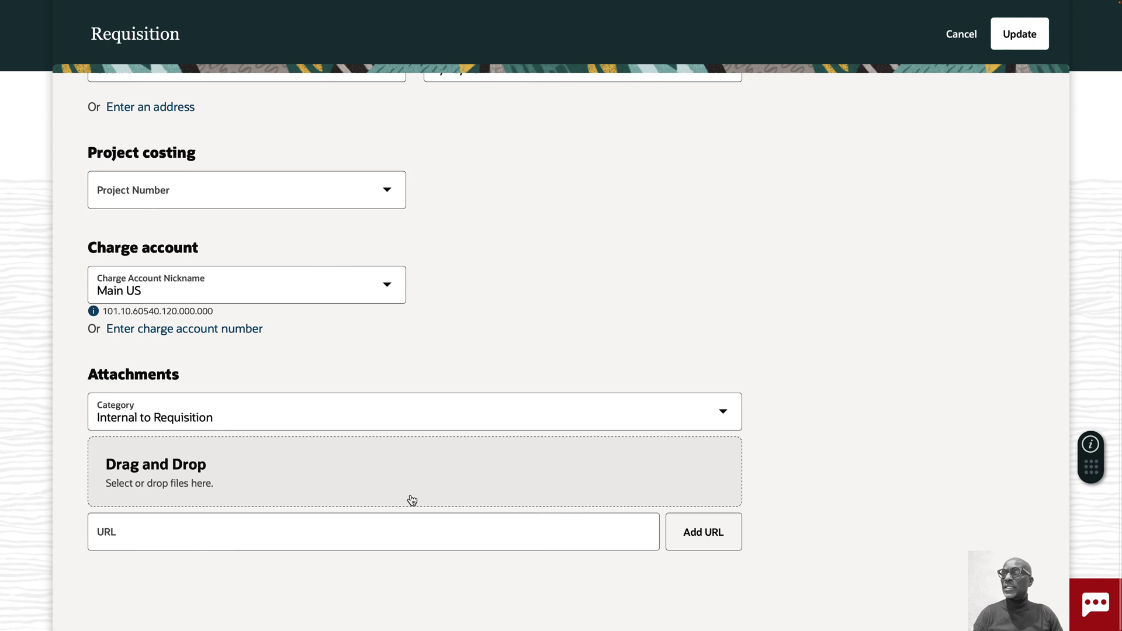
scroll(618, 411, up, 6)
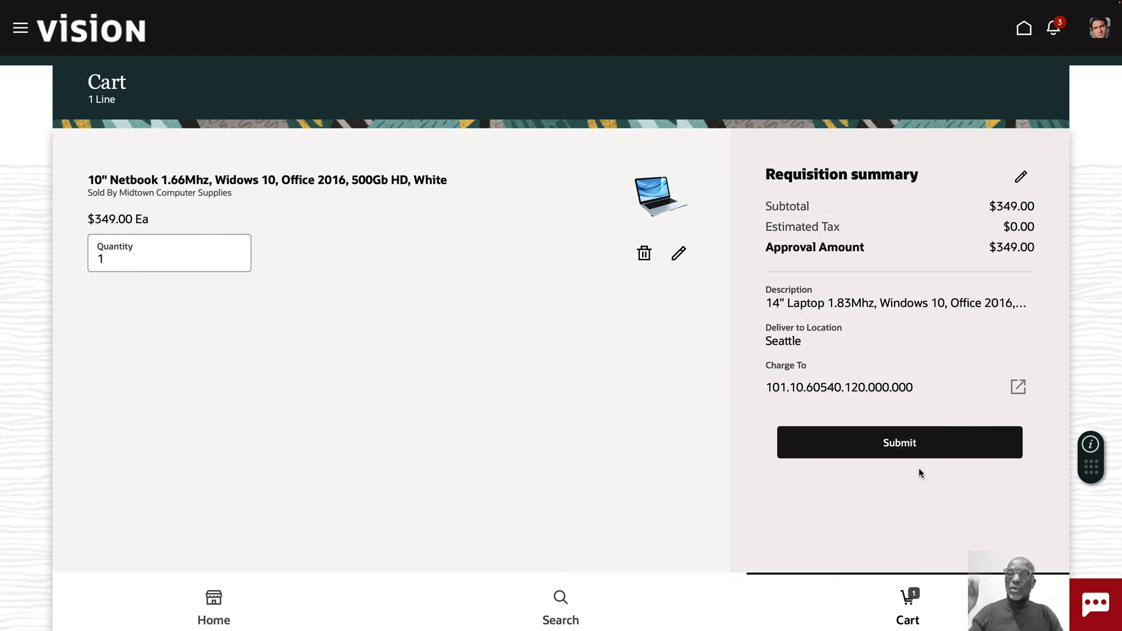
Submit the $349.00 netbook requisition for approval
click(895, 446)
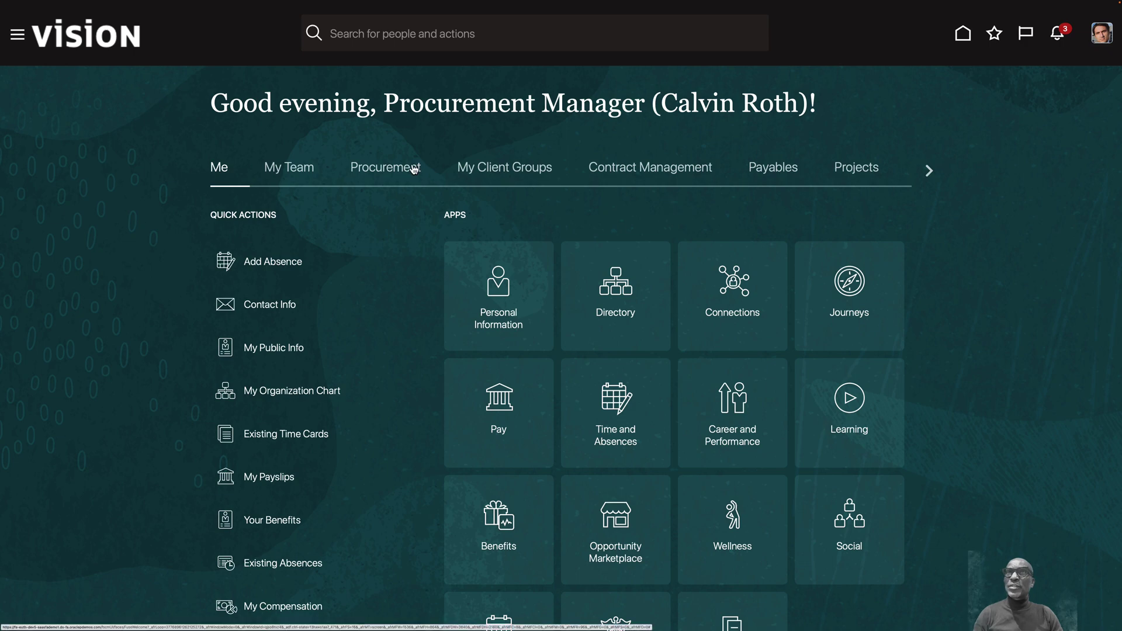
Open requisition 204121 from Recent Requisitions on the Purchase Requisitions page
click(383, 171)
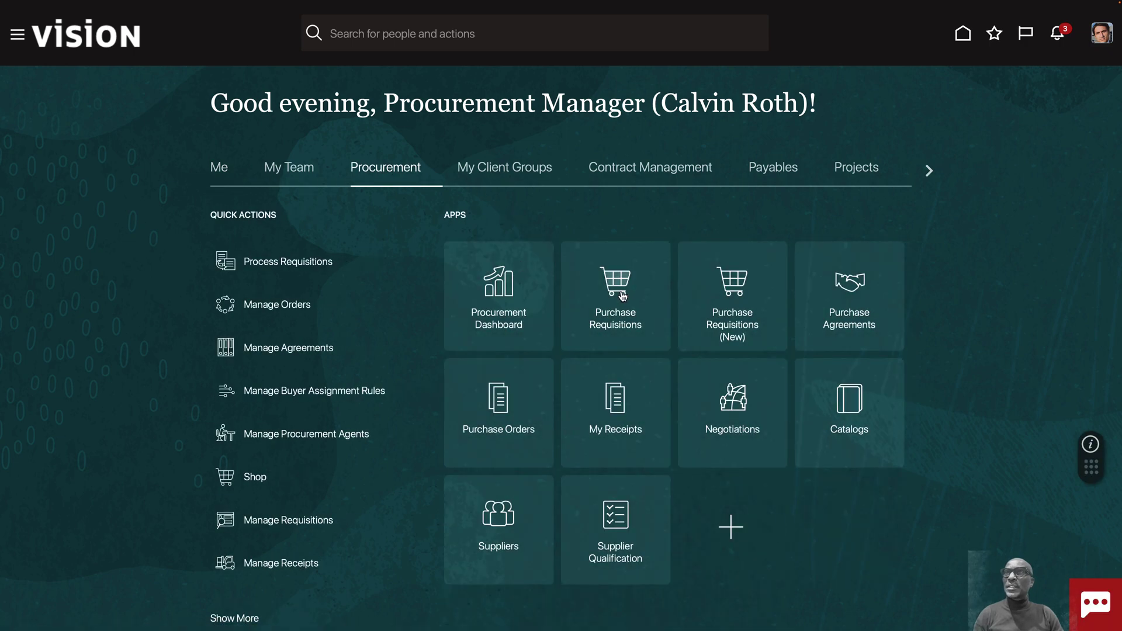
click(596, 321)
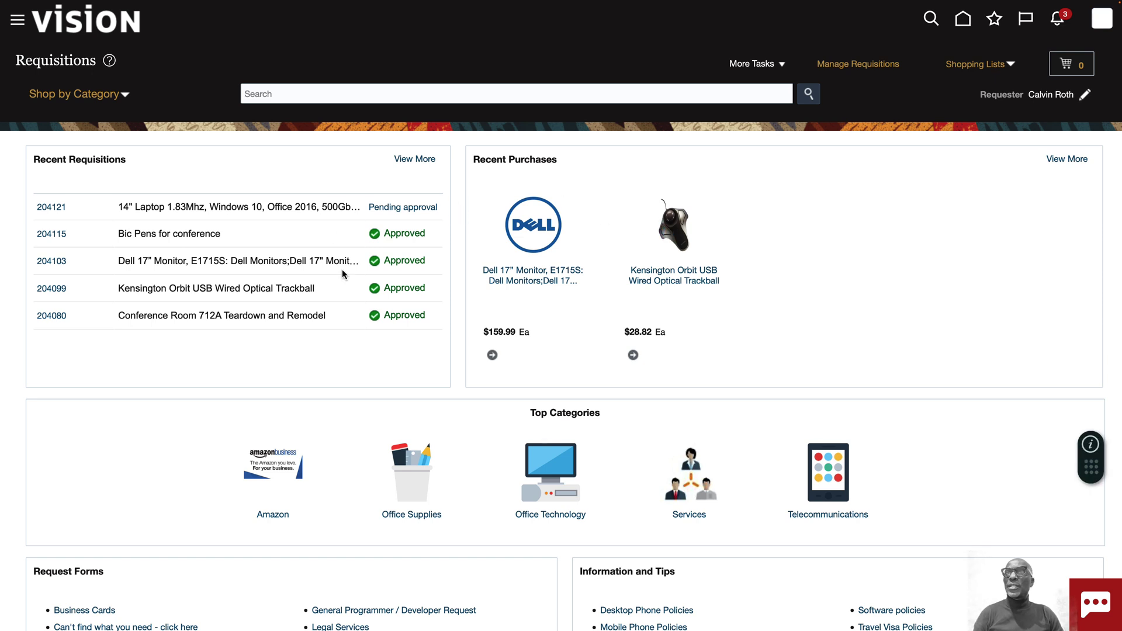
scroll(707, 357, down, 1)
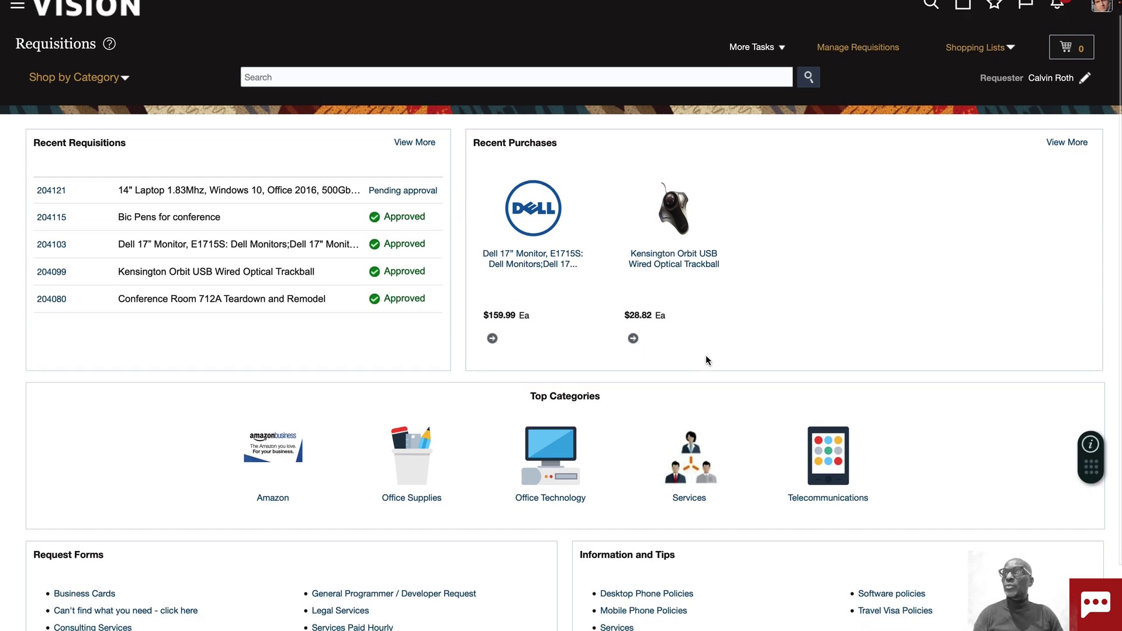
scroll(706, 355, up, 1)
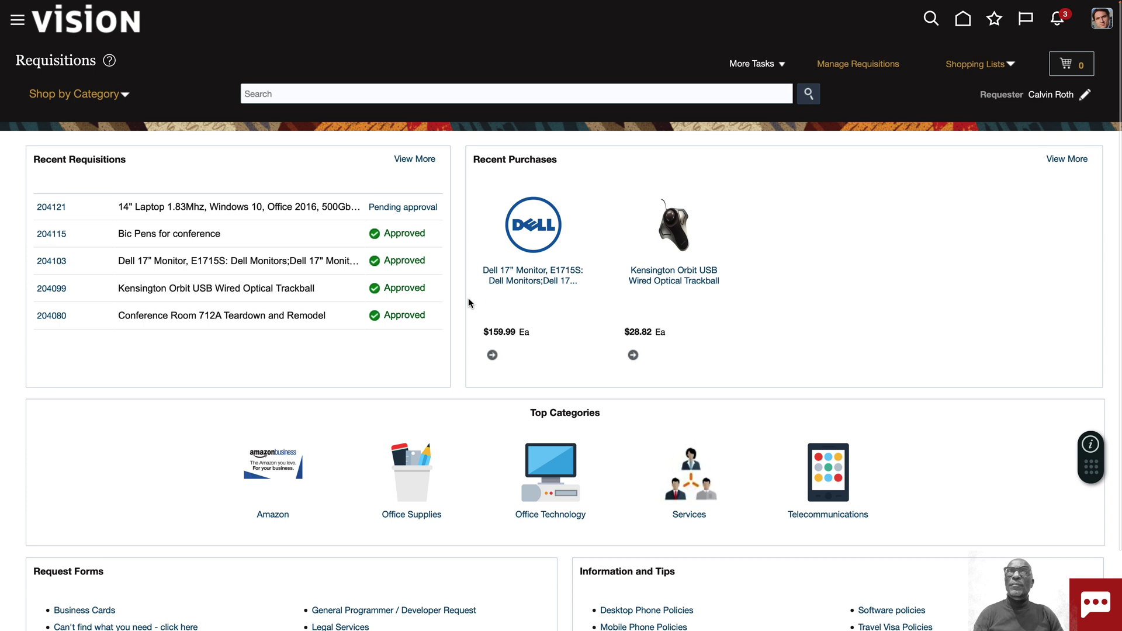
click(52, 212)
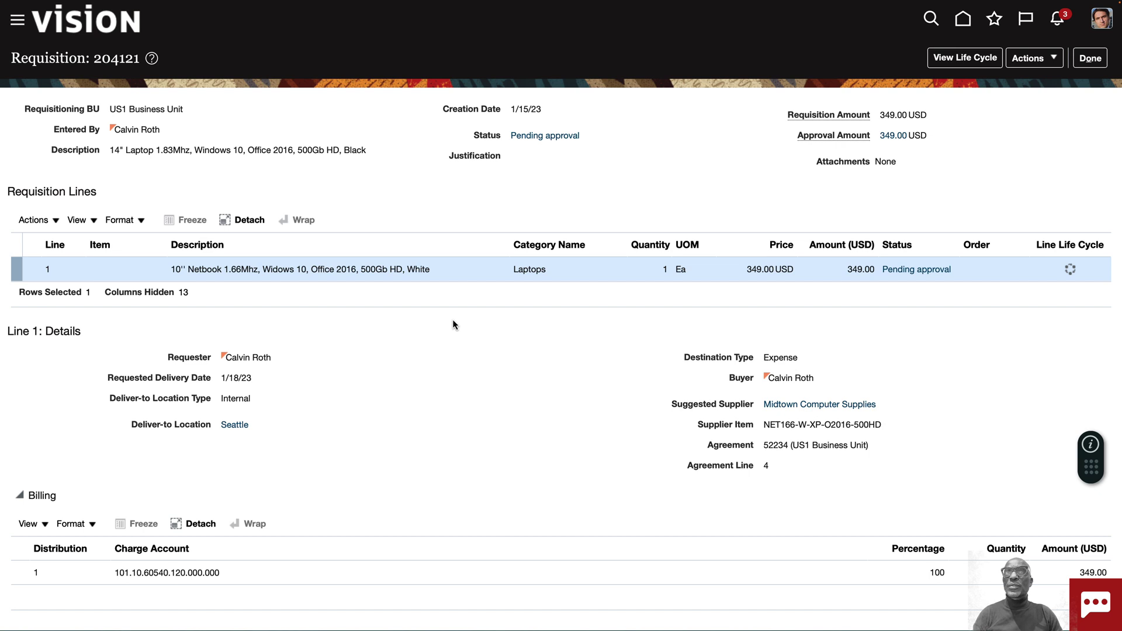
Review requisition 204121's pending netbook line, then close it with Done
scroll(428, 382, down, 1)
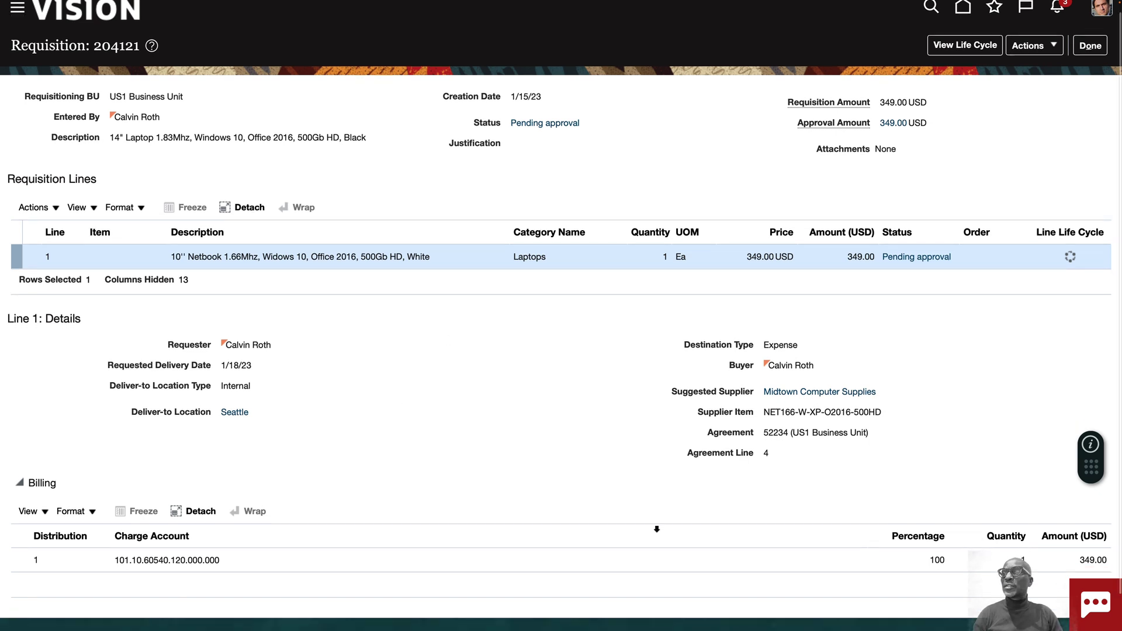
scroll(903, 465, up, 1)
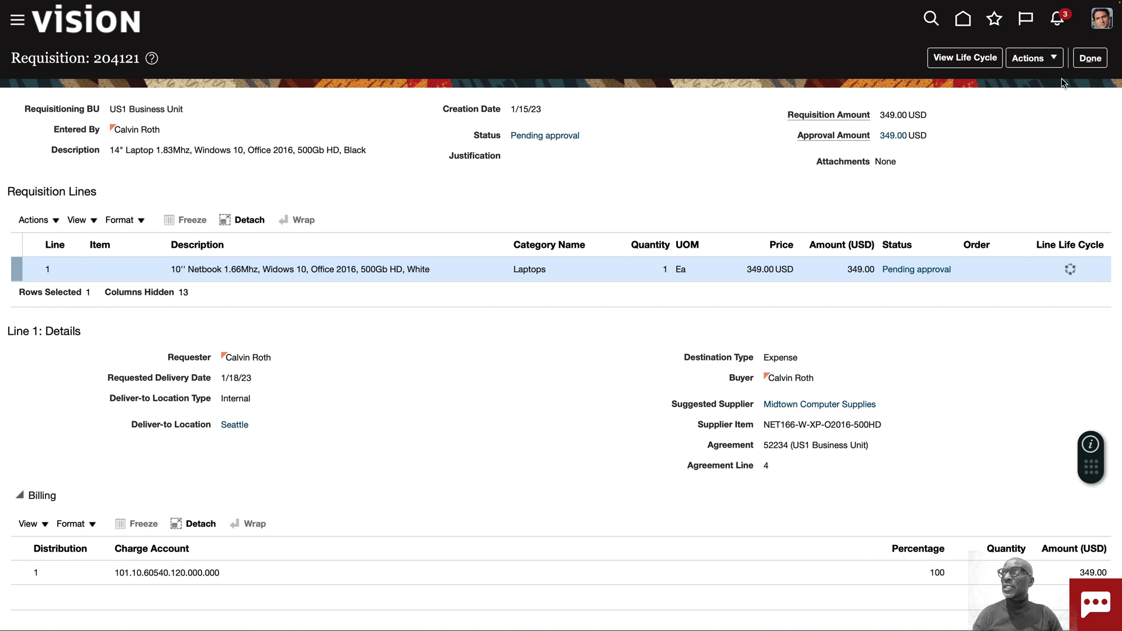
click(1087, 65)
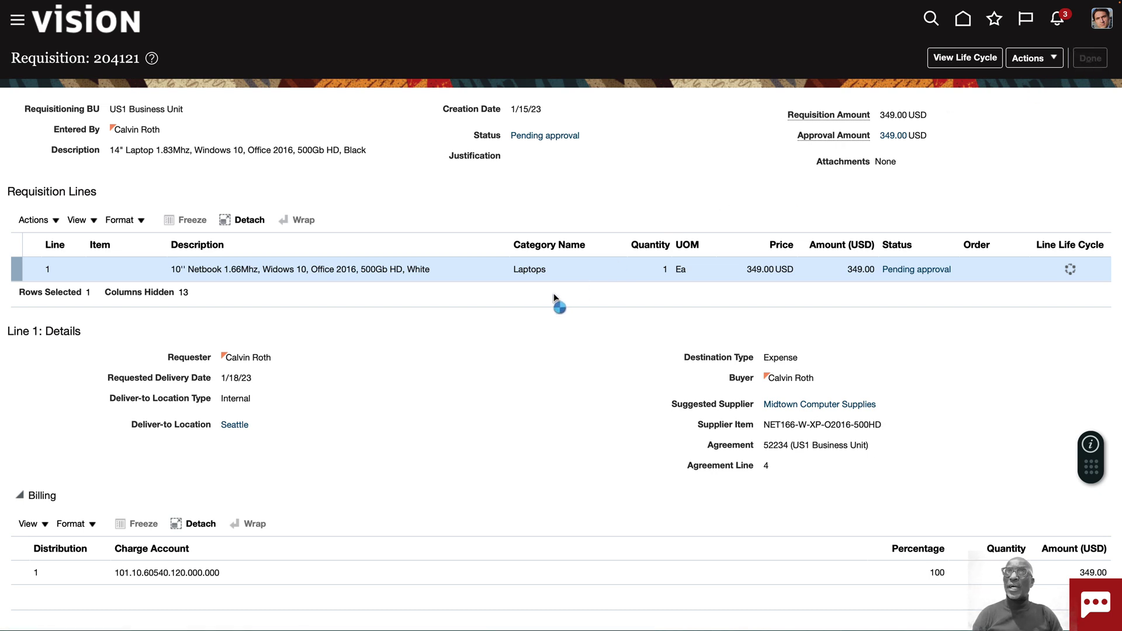